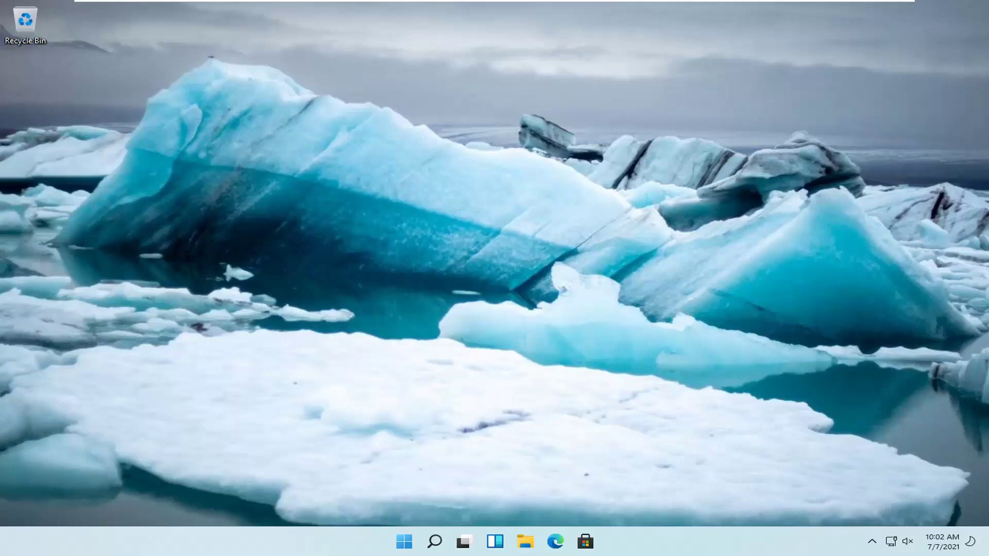
Step: Bring up Windows Search, then launch Settings with Win+I and move its window to the right
key(super+s)
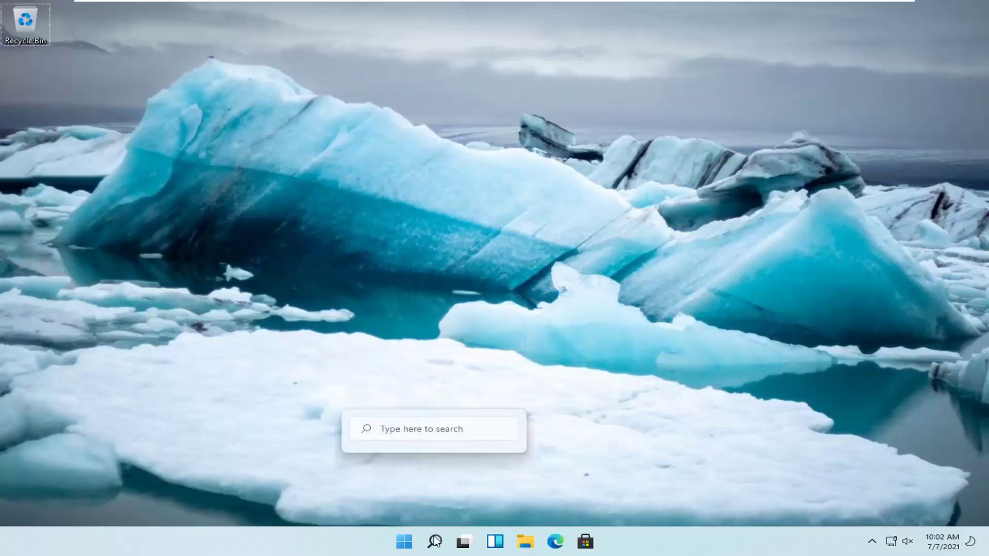
click(435, 541)
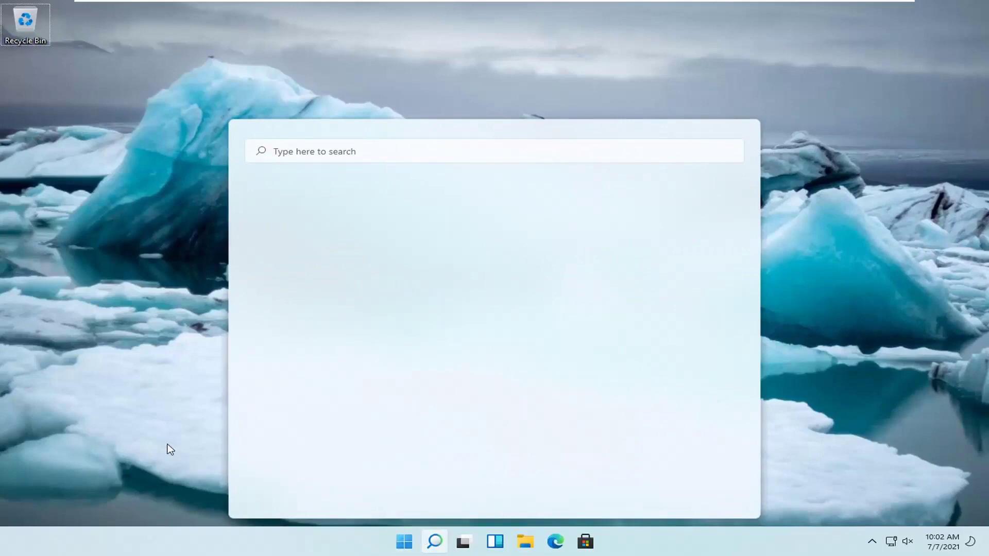
key(super+i)
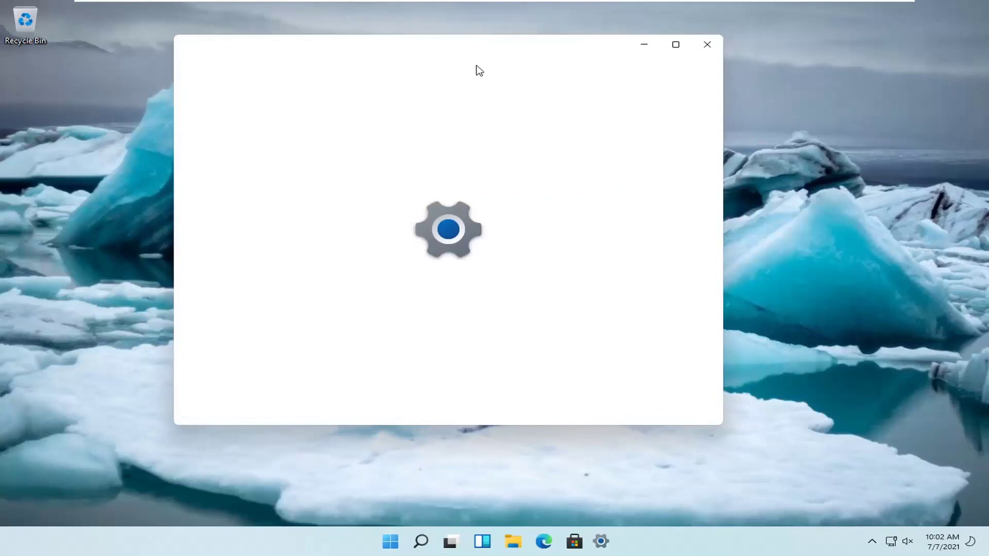
drag(462, 54, 534, 51)
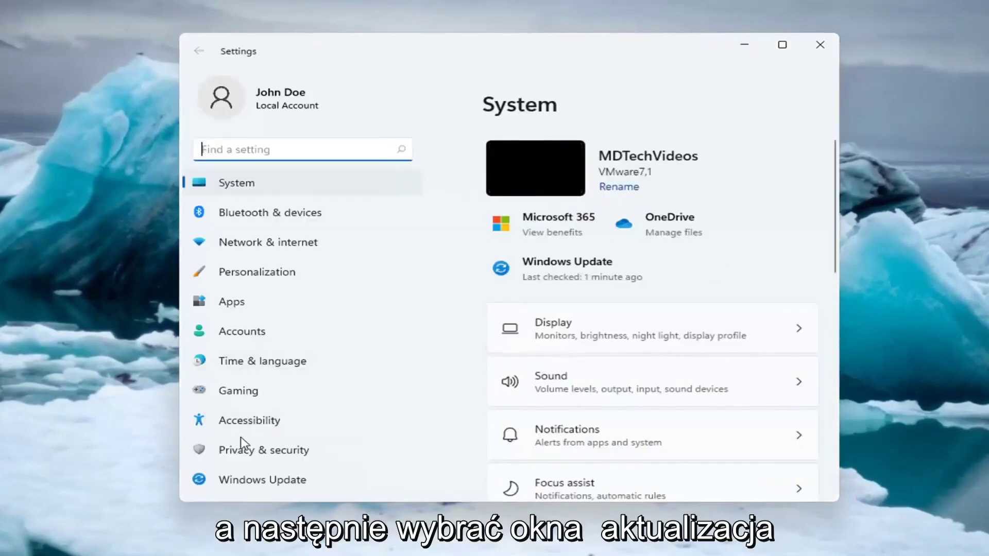
Step: On the Windows Update page, pause updates for several weeks, leaving the pause extension unchanged
click(251, 483)
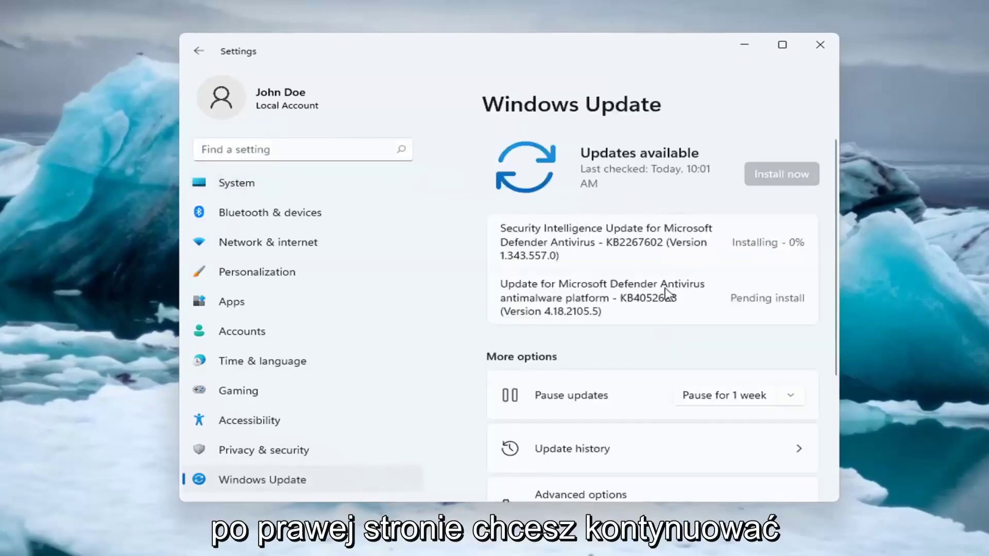
scroll(670, 294, down, 2)
scroll(600, 318, down, 2)
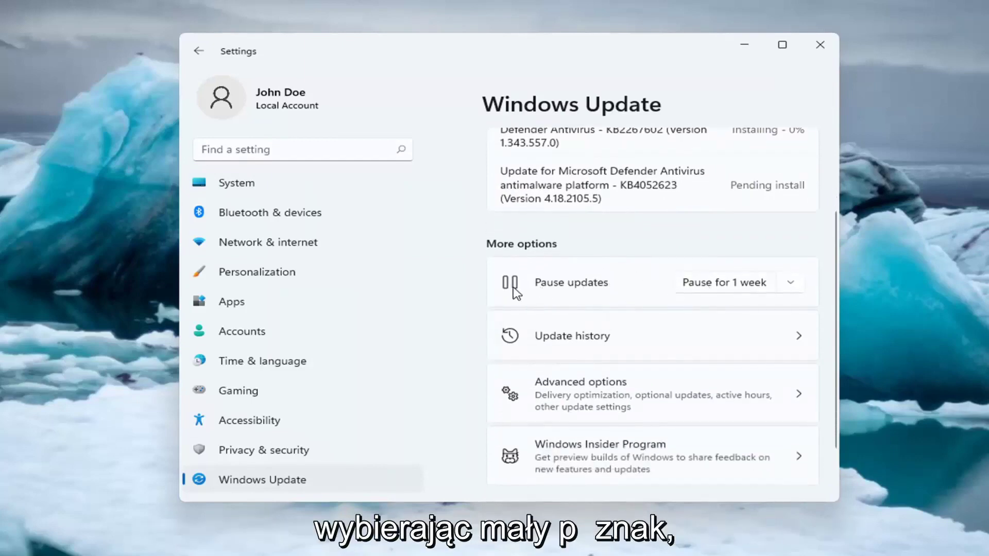
click(788, 288)
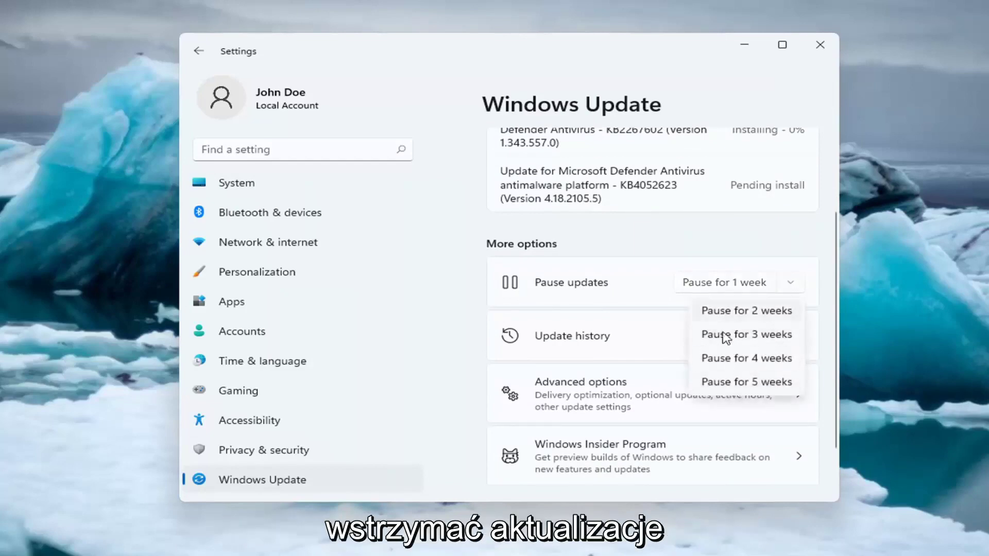
click(730, 311)
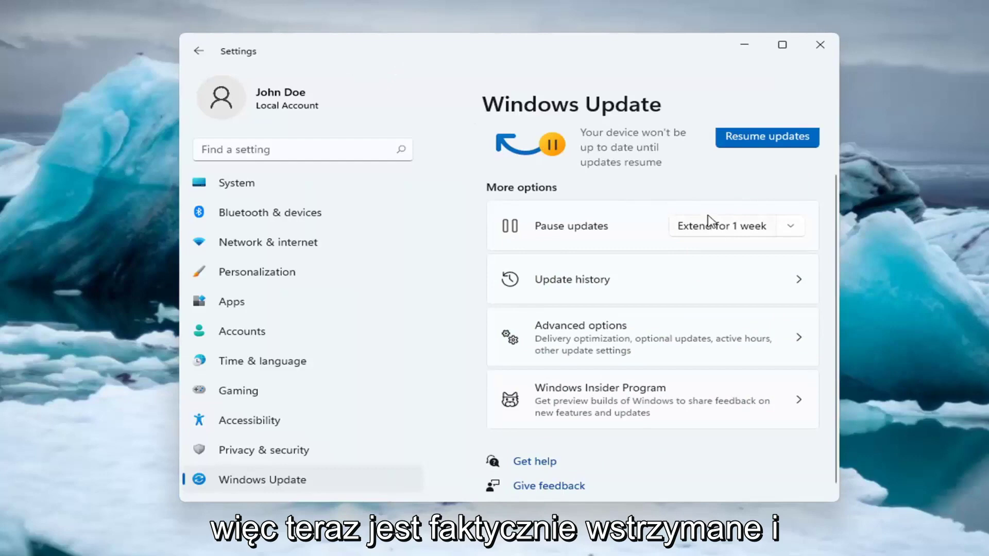
click(792, 225)
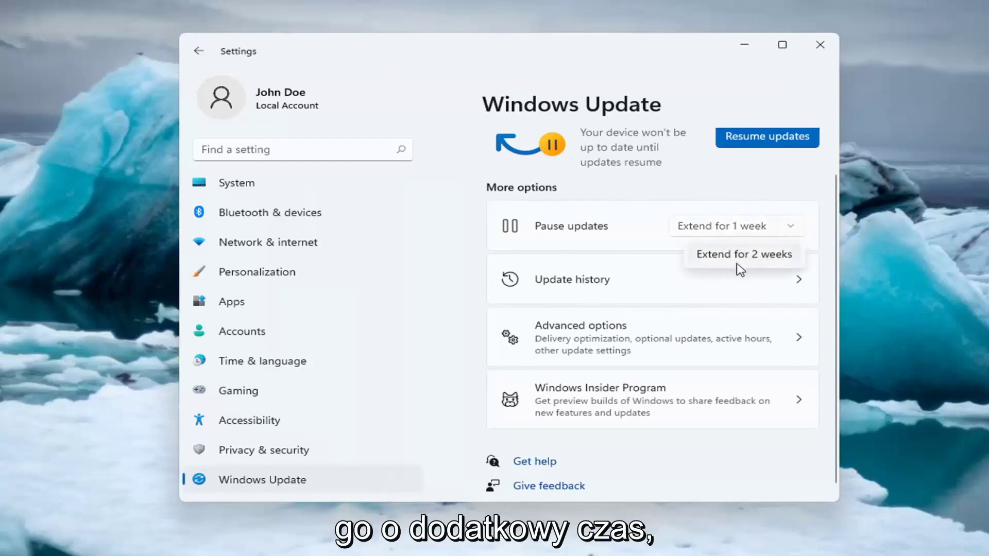
click(498, 71)
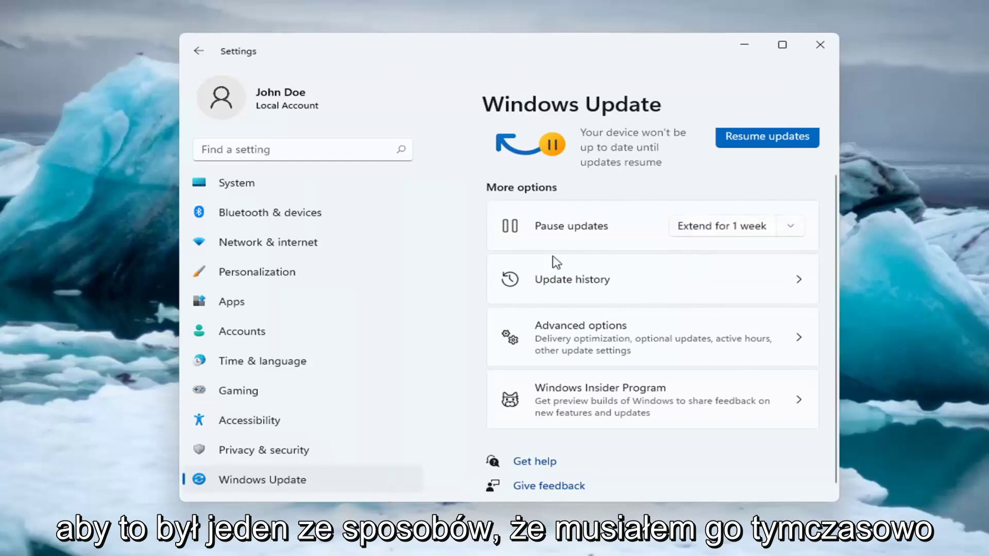
scroll(507, 271, down, 1)
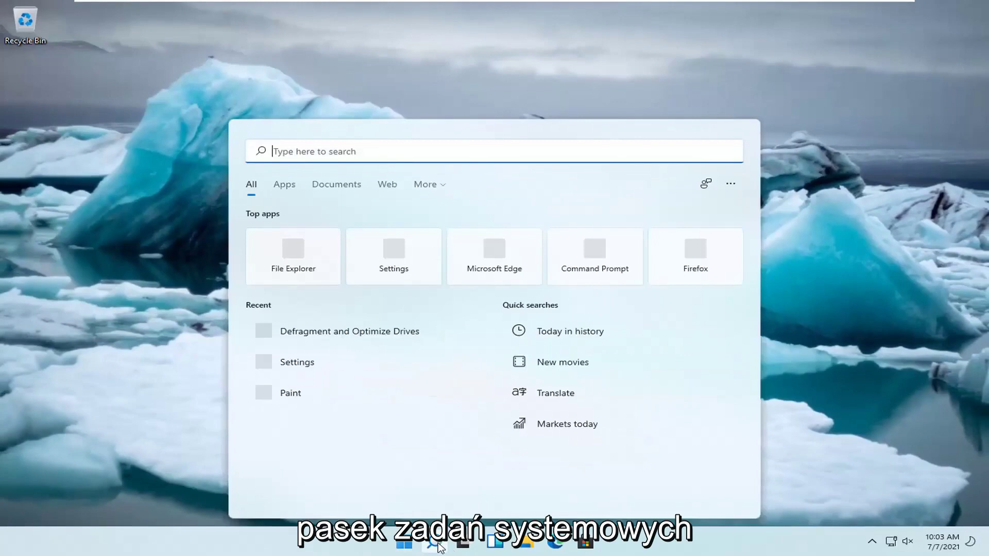
Step: Search for 'services' and open the Services console from the results
text(services)
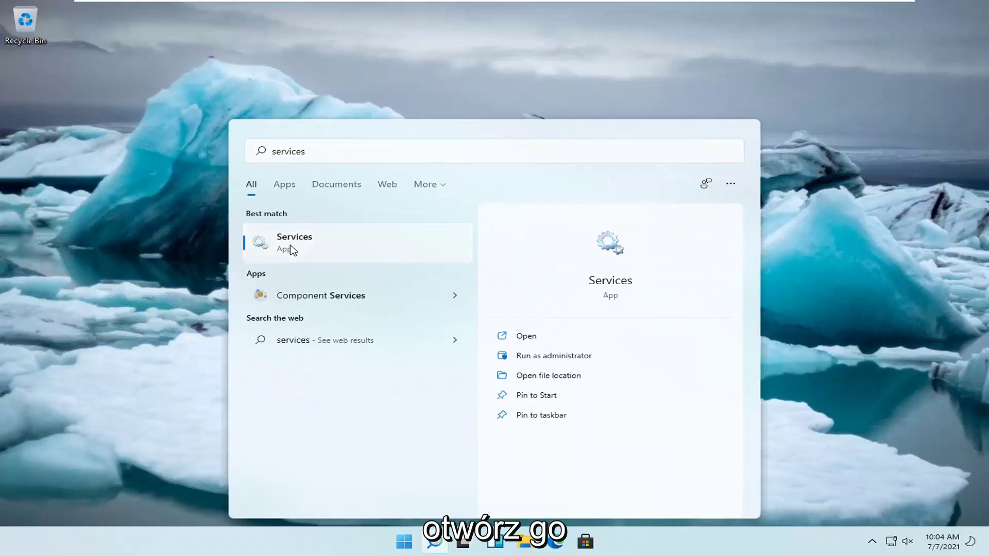
click(292, 243)
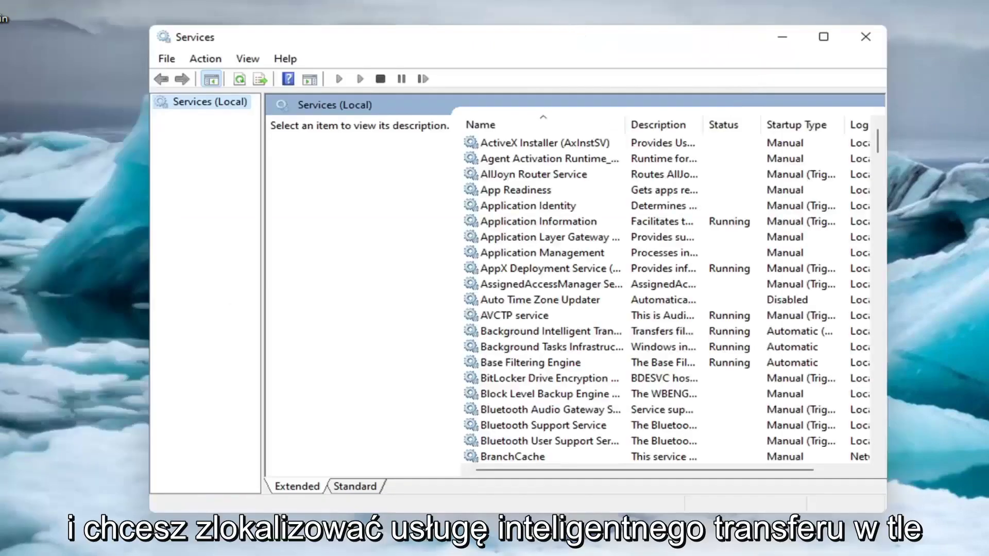
Step: Select Background Intelligent Transfer Service in the list and widen the Name column
click(549, 274)
click(552, 352)
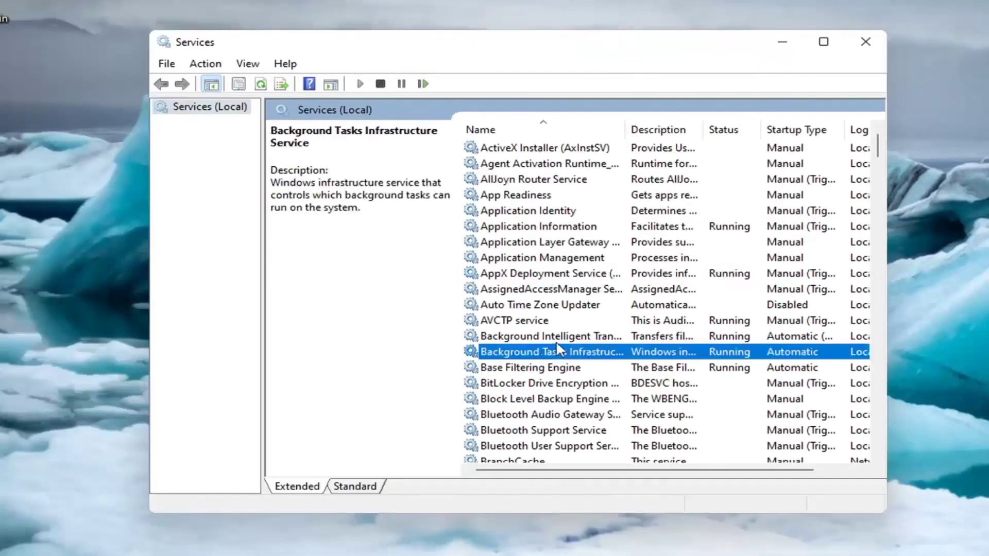
click(551, 335)
drag(626, 130, 671, 129)
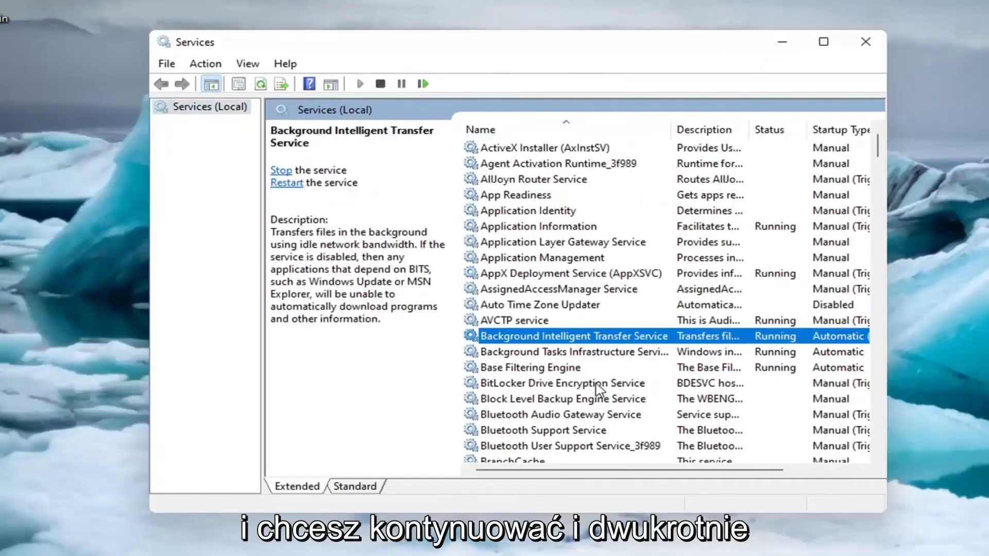
Step: Stop BITS and apply a Disabled startup type in its properties
double_click(623, 337)
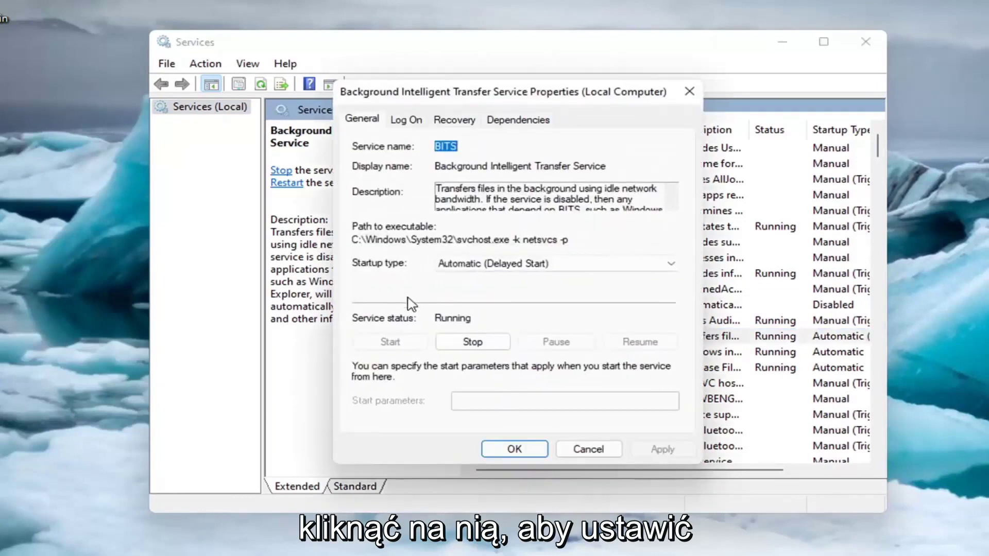
click(467, 345)
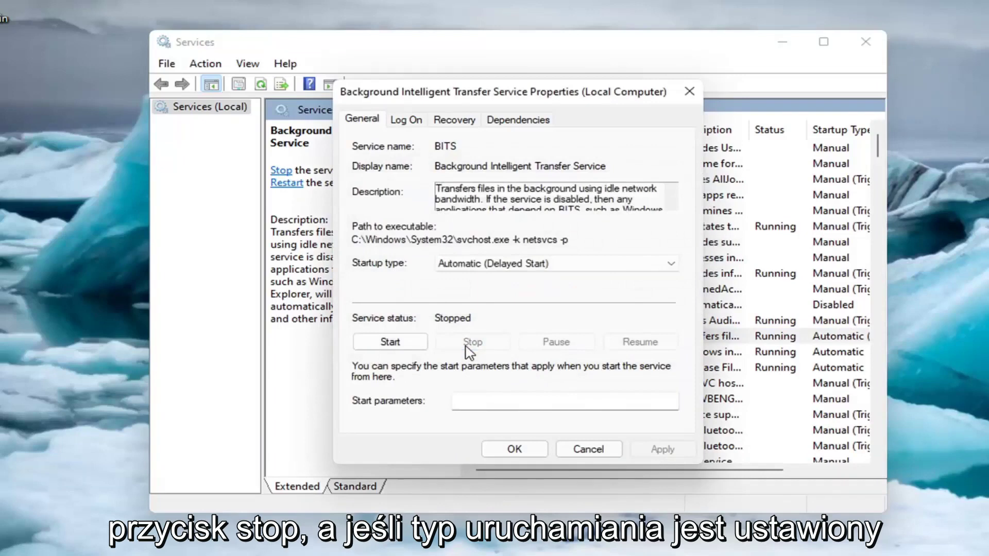
click(530, 267)
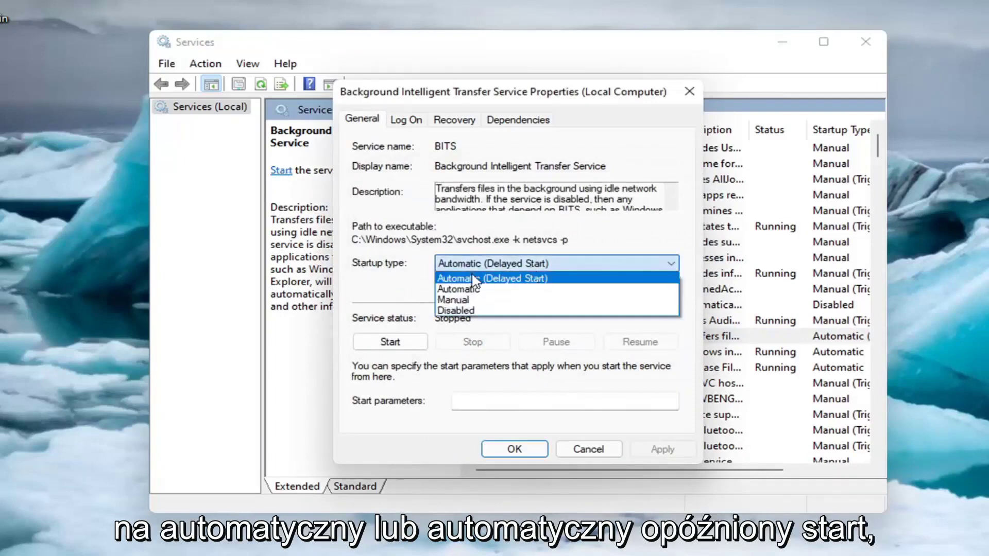
click(457, 311)
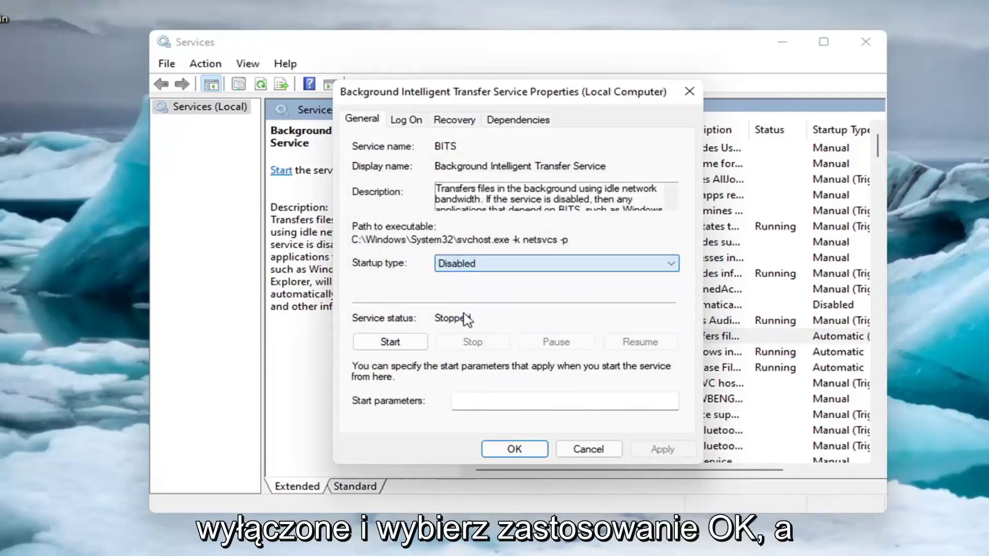
click(663, 450)
Step: Close the BITS properties with OK and scroll down to the Windows Update service
click(515, 449)
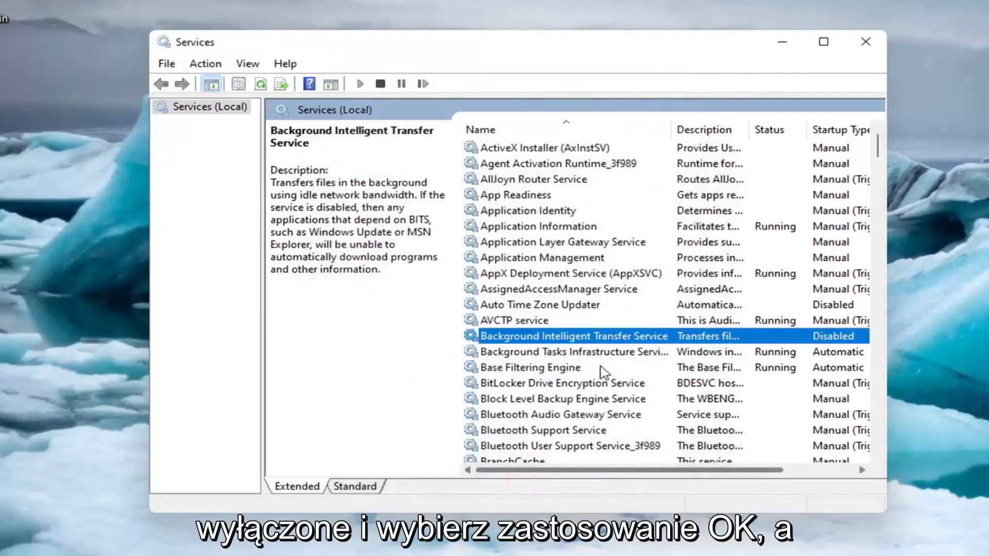
scroll(588, 369, down, 10)
scroll(604, 361, down, 20)
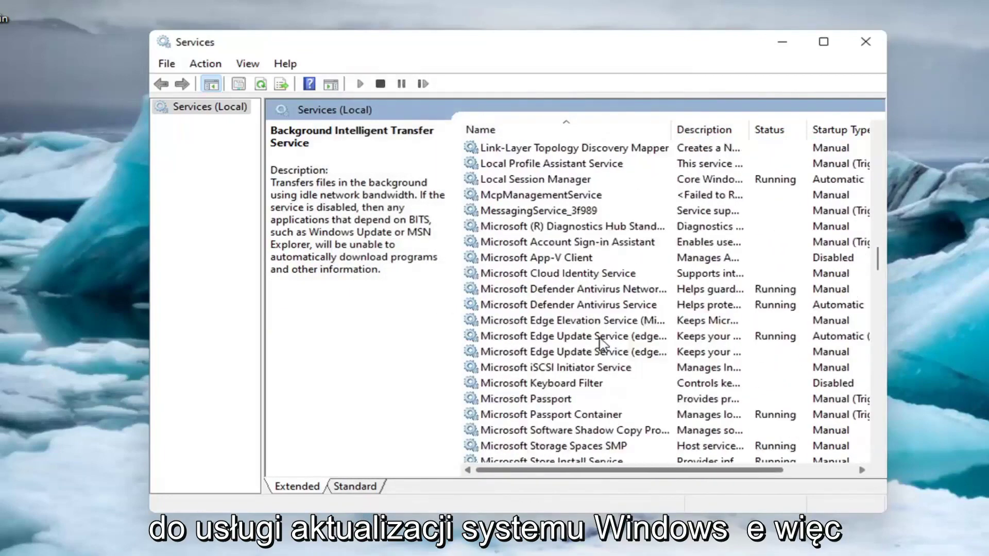
scroll(604, 343, down, 8)
scroll(721, 381, down, 20)
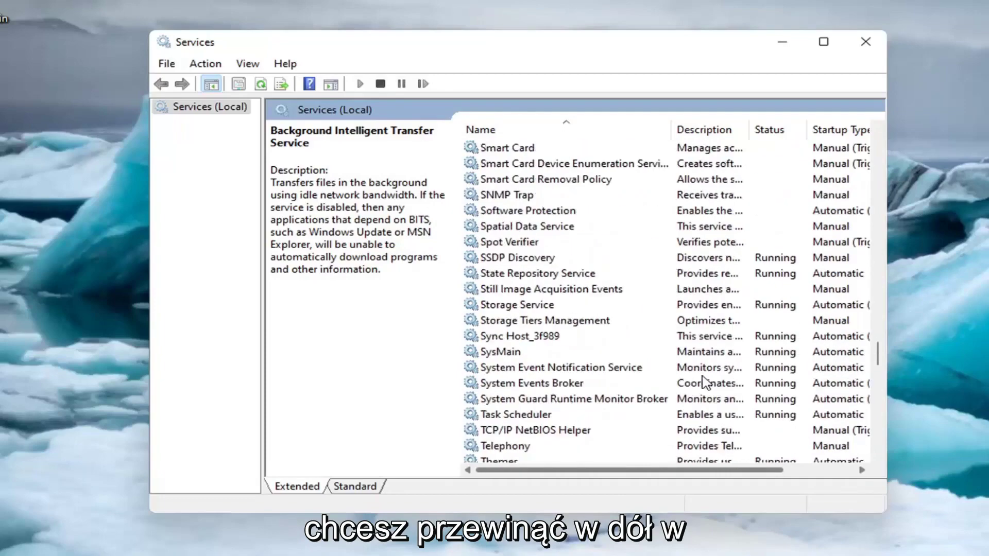
scroll(548, 380, up, 1)
scroll(531, 397, down, 8)
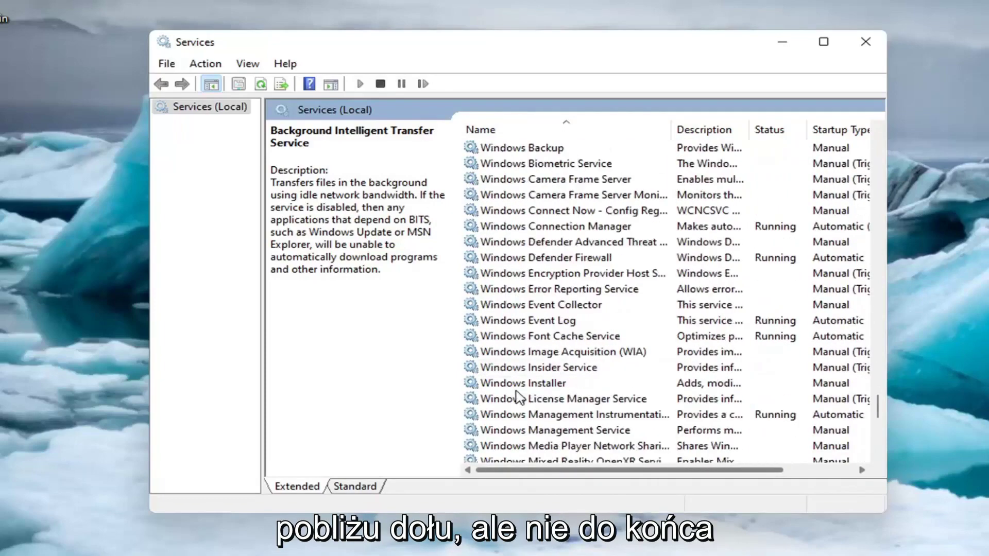
scroll(519, 398, down, 5)
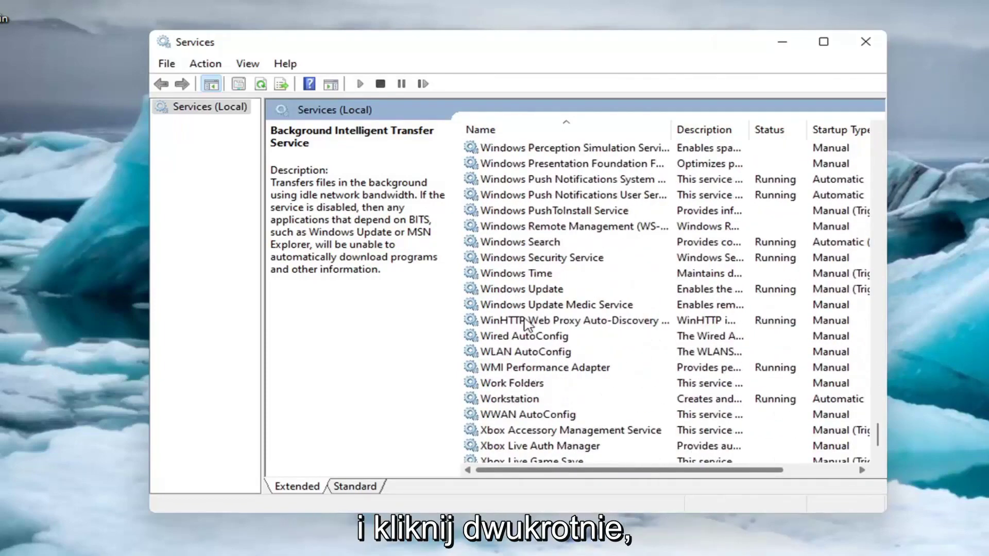
Step: Set Windows Update's startup type to Disabled, stop the service, and apply the change
double_click(530, 290)
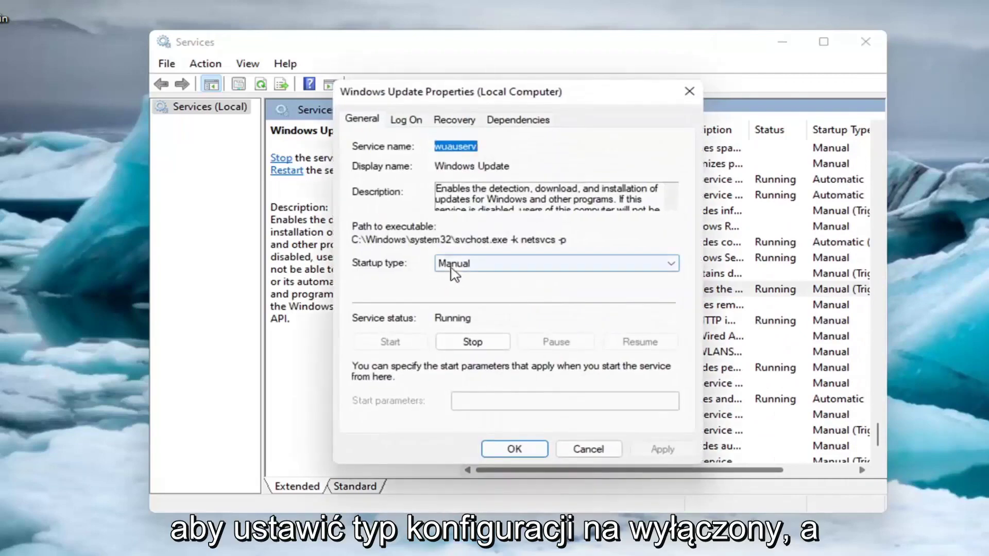
click(454, 264)
click(454, 310)
click(470, 342)
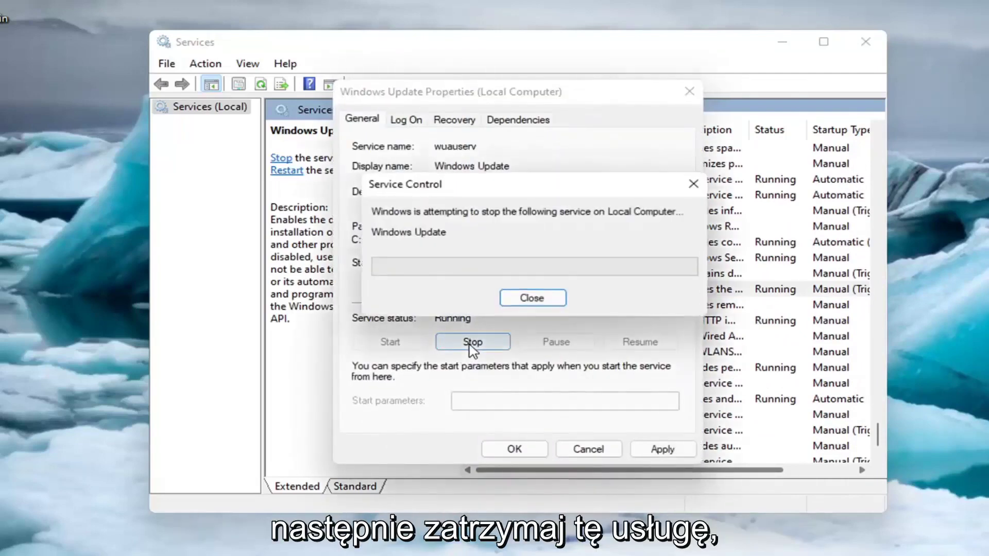
click(658, 452)
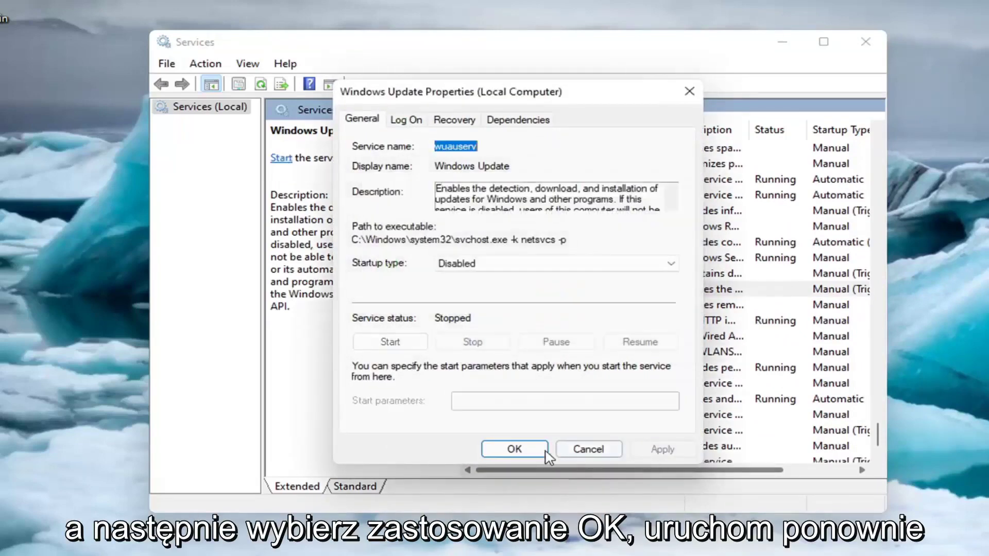
click(542, 453)
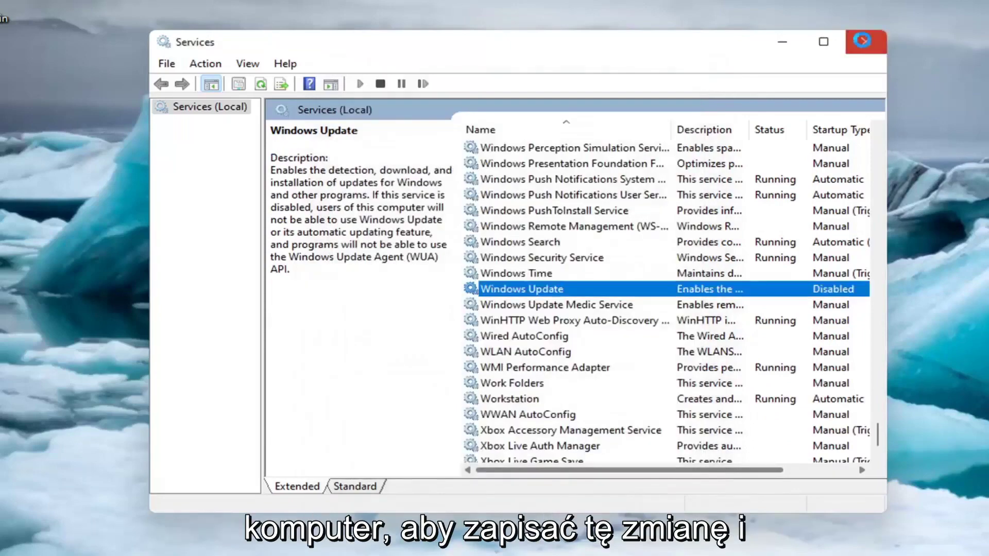
Step: Close the Services console window
click(865, 42)
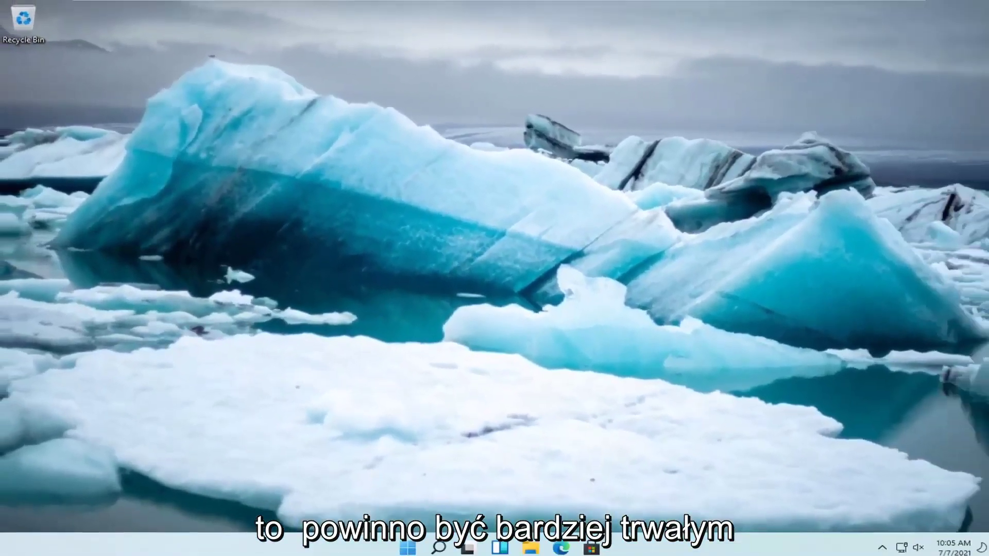